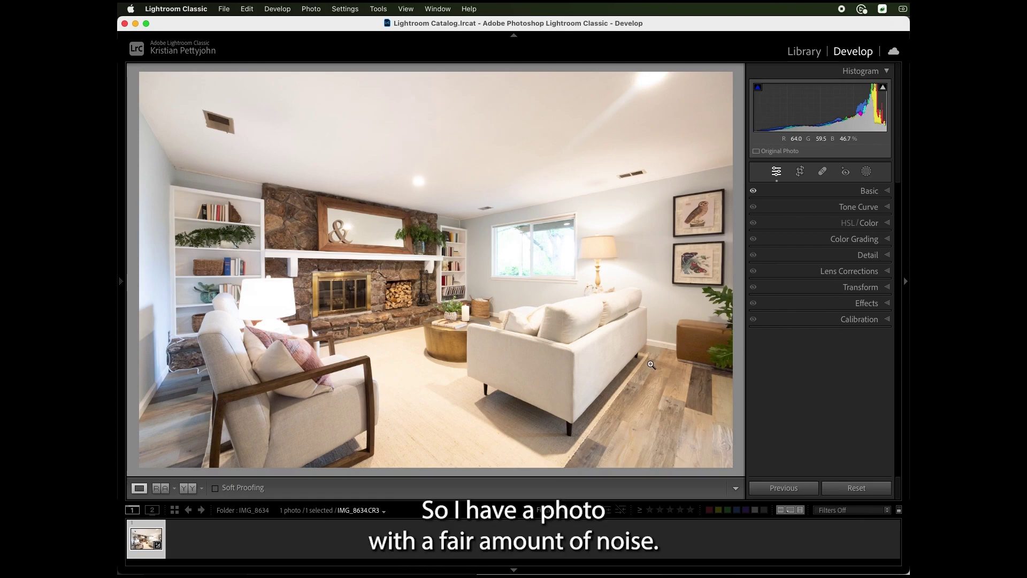
Zoom into the bookshelf and set noise-reduction Luminance to 56 in the Detail panel.
{"action": "mouse_move", "coordinate": [465, 226]}
{"action": "left_mouse_down"}
{"action": "mouse_move", "coordinate": [538, 256]}
{"action": "mouse_move", "coordinate": [567, 214]}
{"action": "left_mouse_up"}
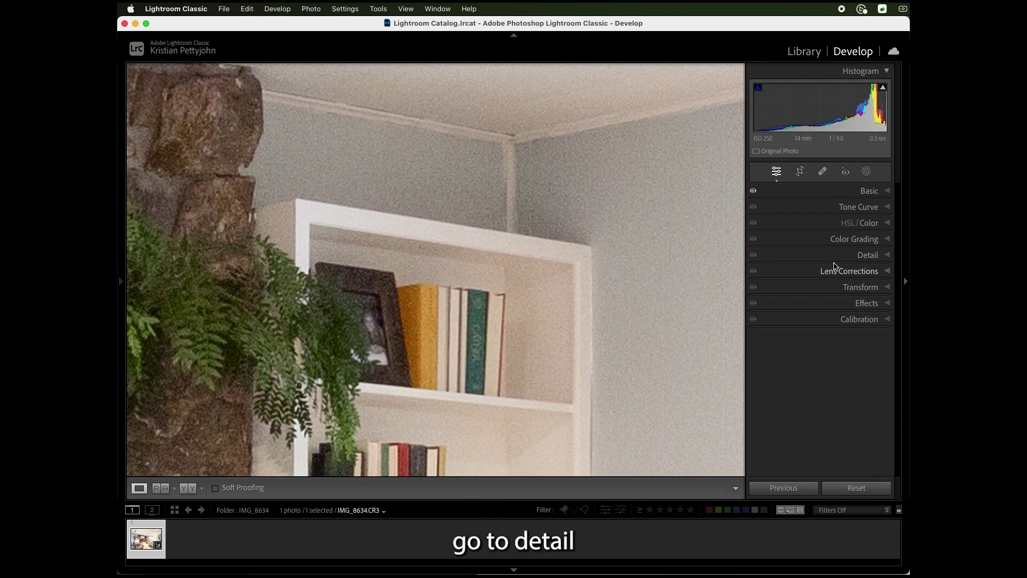
{"action": "left_click", "coordinate": [835, 255]}
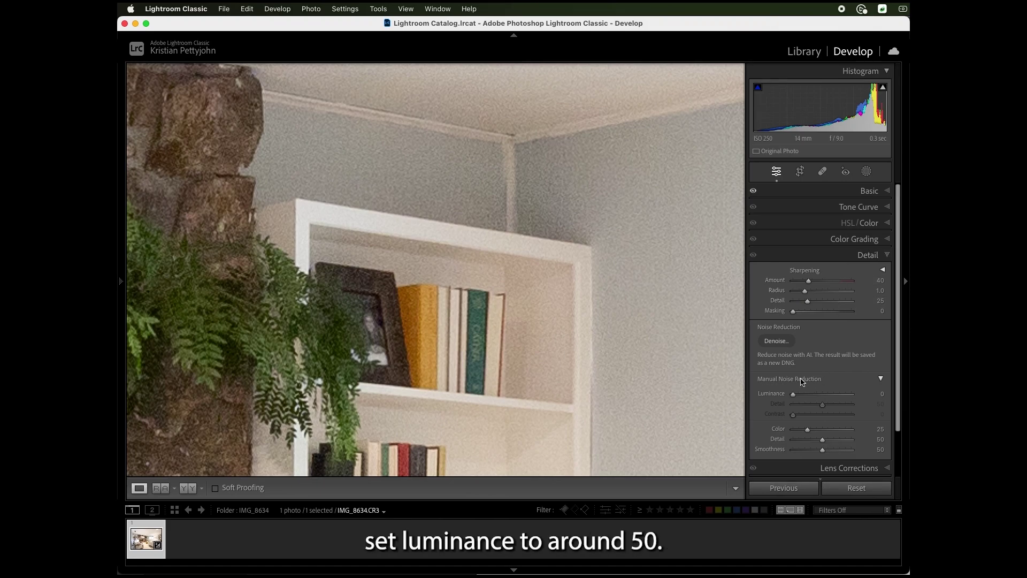
{"action": "left_click_drag", "start_coordinate": [794, 394], "coordinate": [851, 399]}
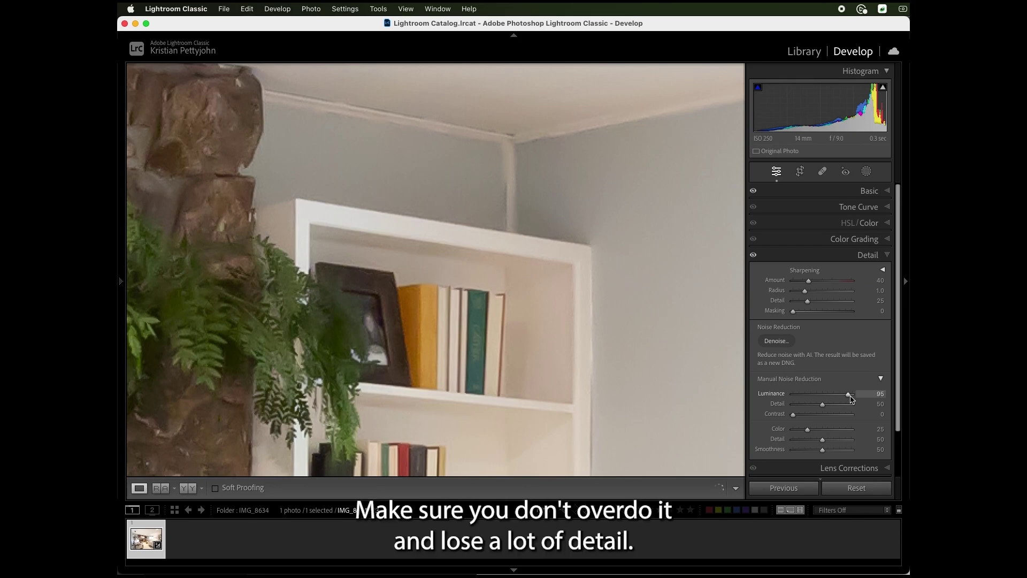
{"action": "left_click_drag", "start_coordinate": [851, 399], "coordinate": [827, 398]}
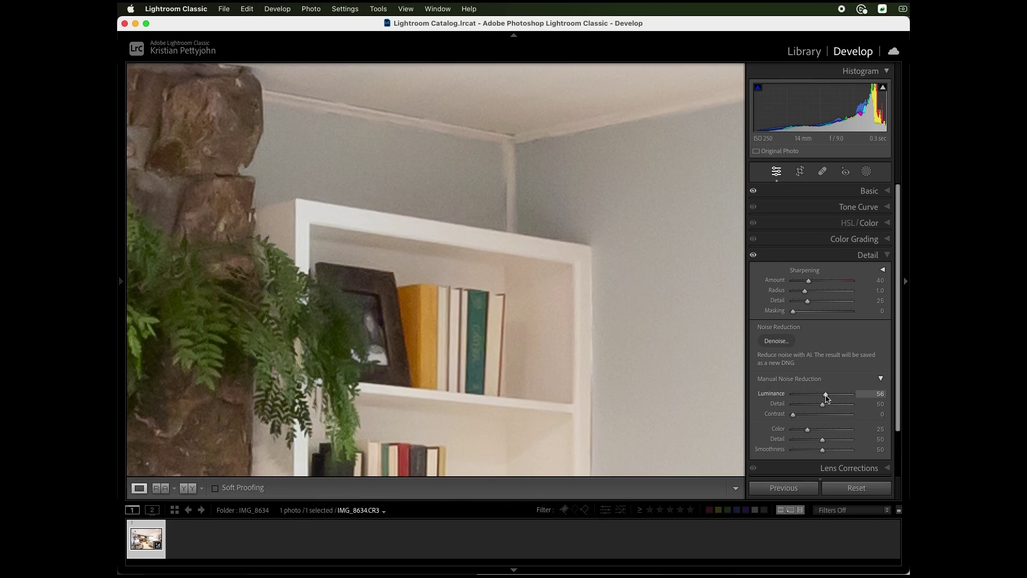
Raise noise-reduction Detail to 86 and keep Color noise reduction at its default 25.
{"action": "left_click_drag", "start_coordinate": [822, 405], "coordinate": [844, 409]}
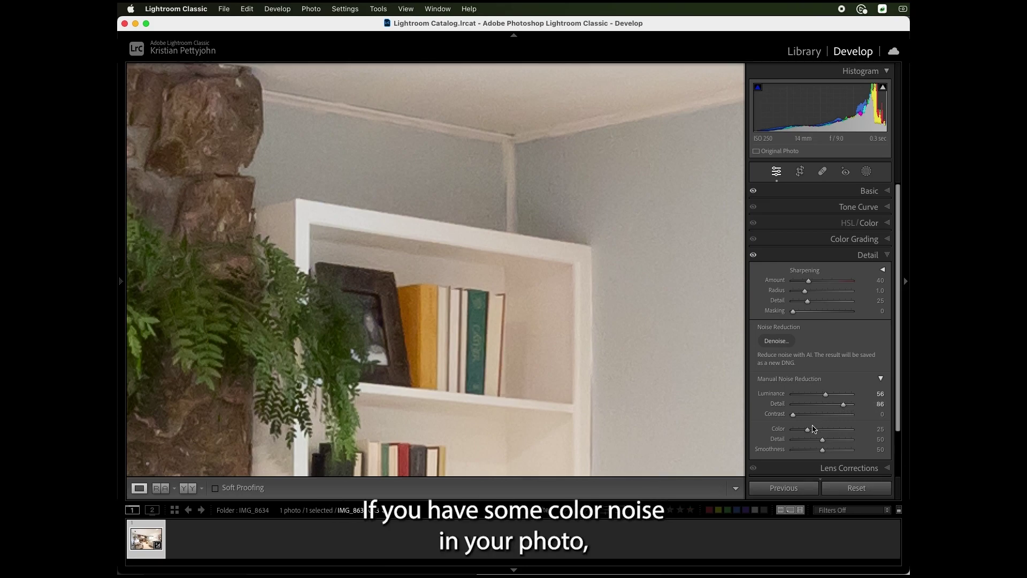
{"action": "mouse_move", "coordinate": [809, 432]}
{"action": "left_mouse_down"}
{"action": "mouse_move", "coordinate": [827, 432]}
{"action": "mouse_move", "coordinate": [803, 431]}
{"action": "left_mouse_up"}
{"action": "double_click", "coordinate": [778, 429]}
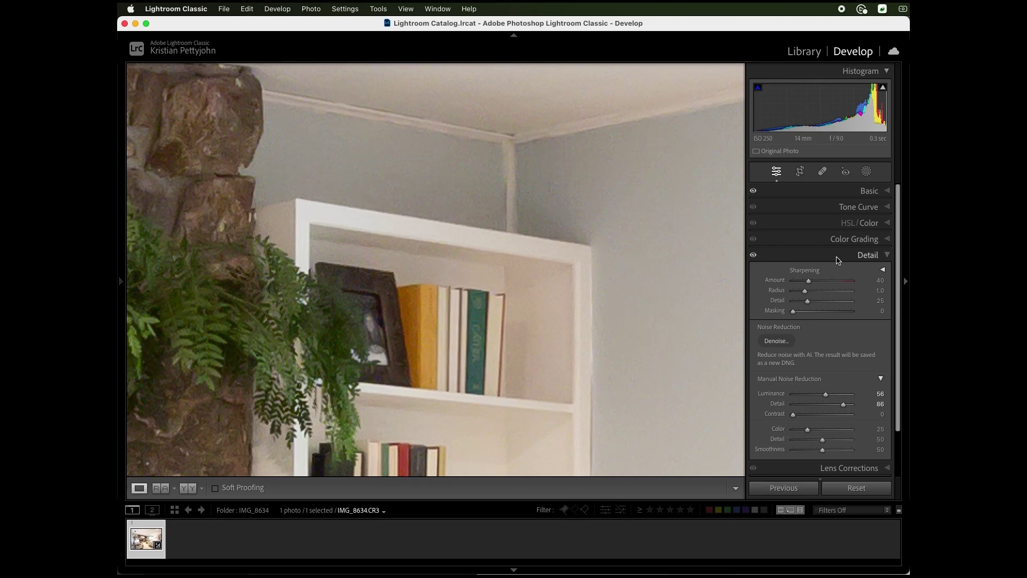
Toggle the Detail panel's noise reduction off and back on to compare the photo.
{"action": "left_click", "coordinate": [754, 258]}
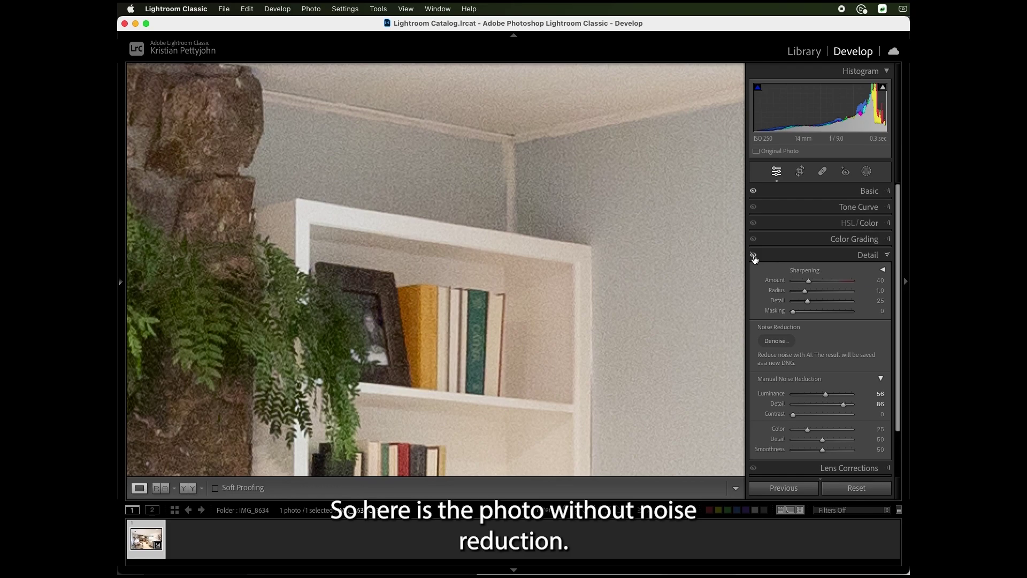
{"action": "left_click", "coordinate": [755, 257]}
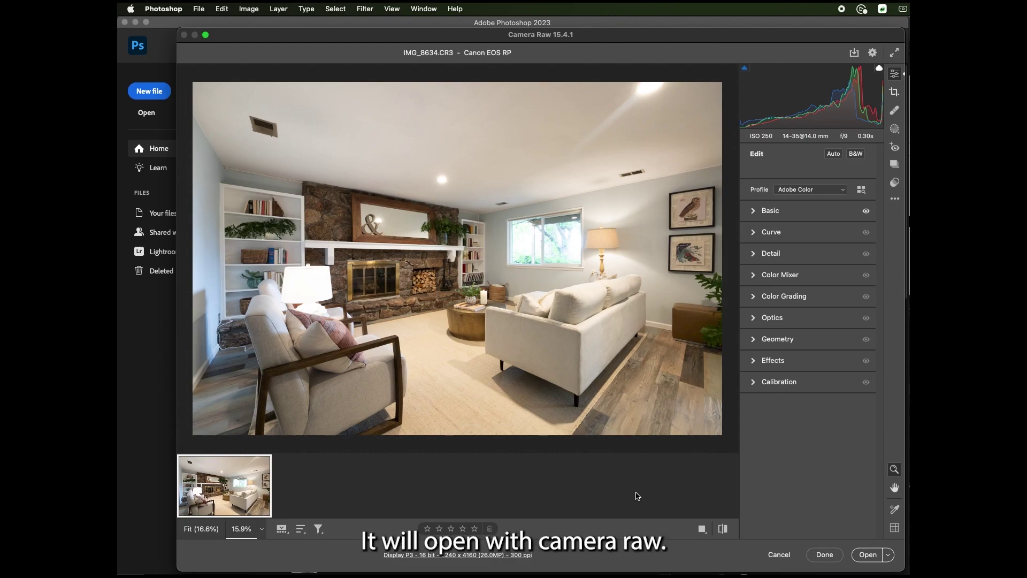
Zoom into the bookshelf and set Manual Noise Reduction Luminance to 56.
{"action": "left_click_drag", "start_coordinate": [478, 233], "coordinate": [583, 260]}
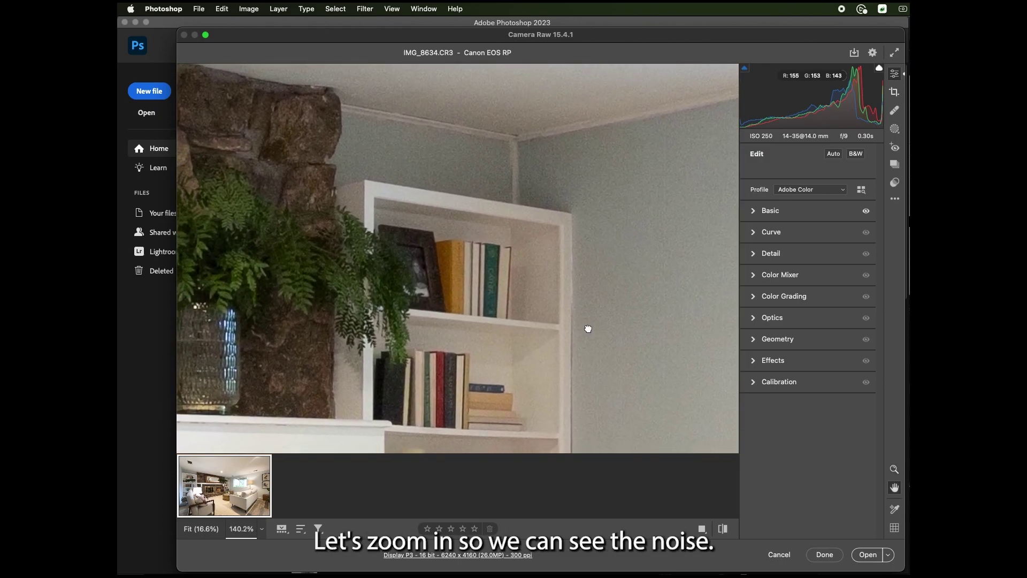
{"action": "left_click_drag", "start_coordinate": [583, 260], "coordinate": [595, 327]}
{"action": "left_click", "coordinate": [758, 255]}
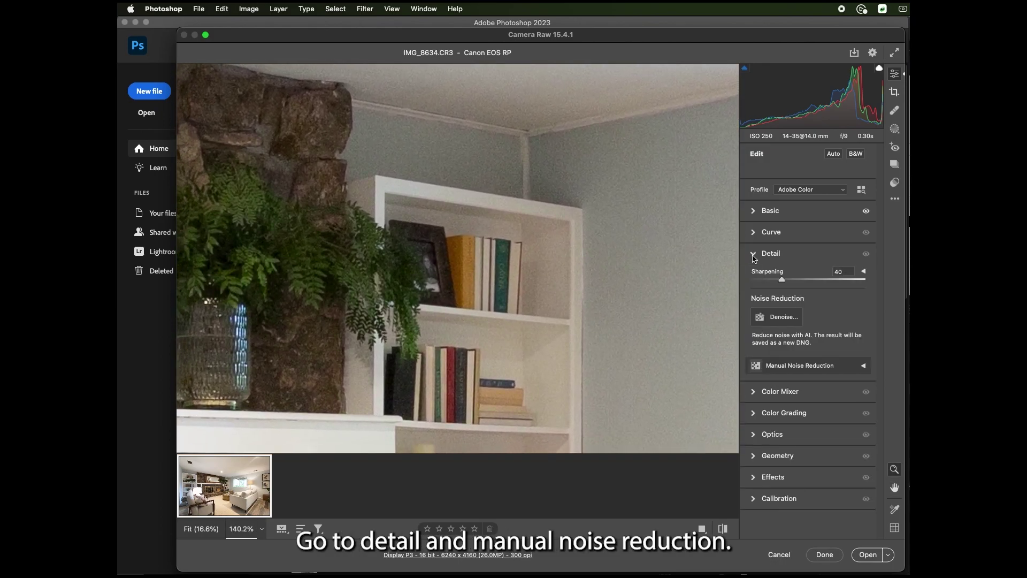
{"action": "left_click", "coordinate": [864, 366]}
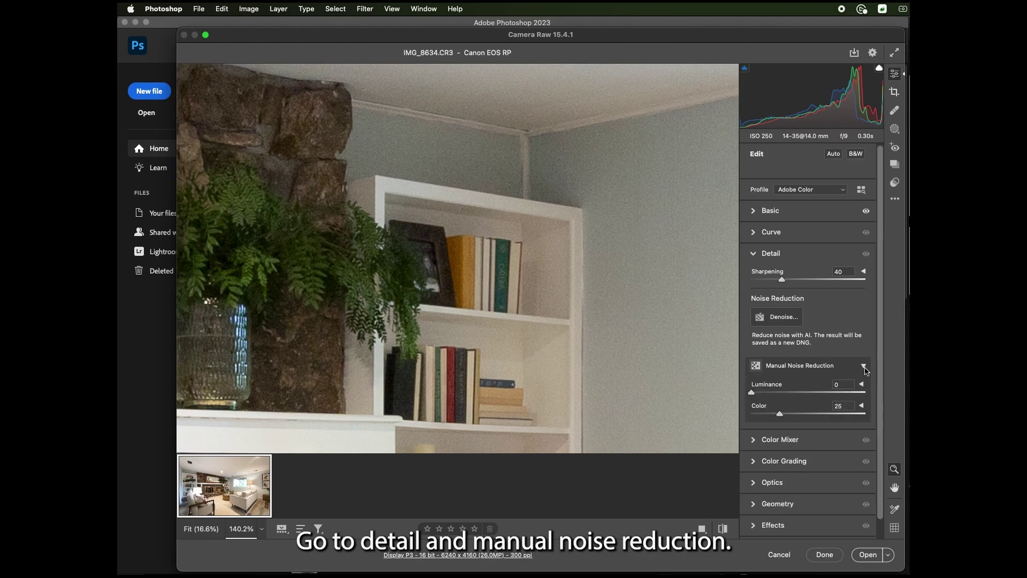
{"action": "left_click_drag", "start_coordinate": [751, 392], "coordinate": [808, 399]}
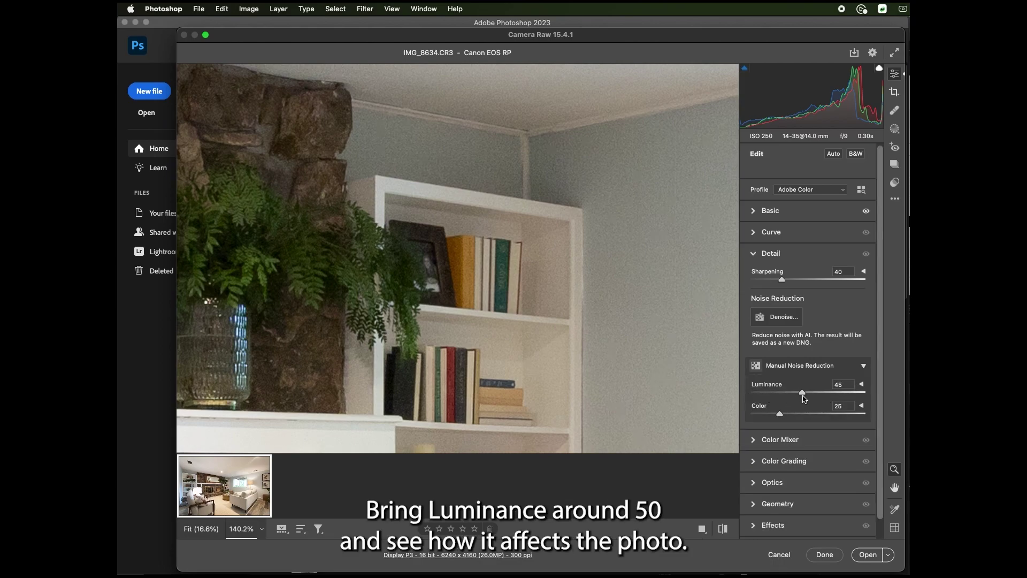
{"action": "left_click_drag", "start_coordinate": [808, 399], "coordinate": [816, 395]}
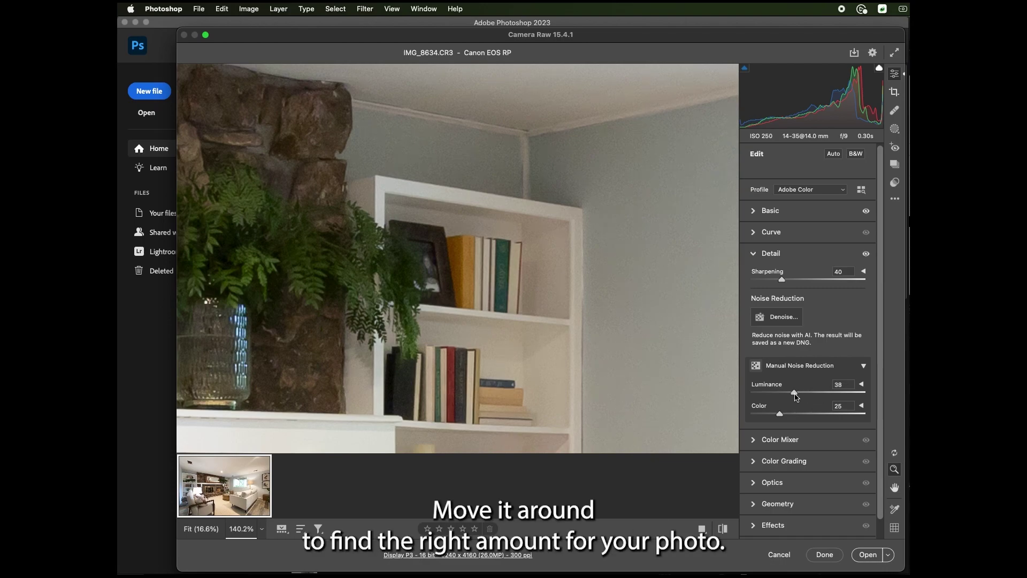
Raise the luminance noise-reduction Detail to 72.
{"action": "left_click", "coordinate": [862, 385]}
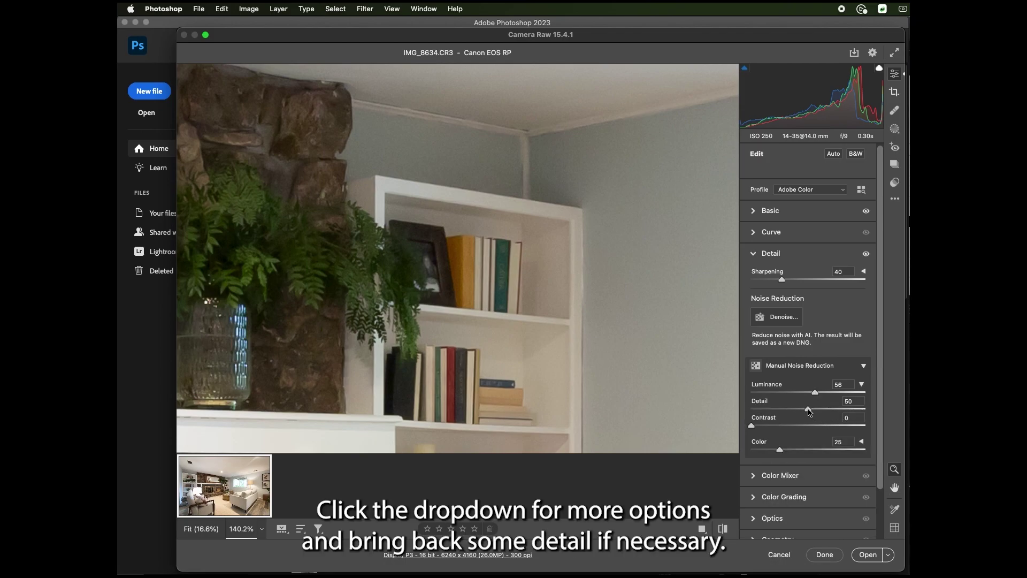
{"action": "left_click_drag", "start_coordinate": [808, 410], "coordinate": [832, 411]}
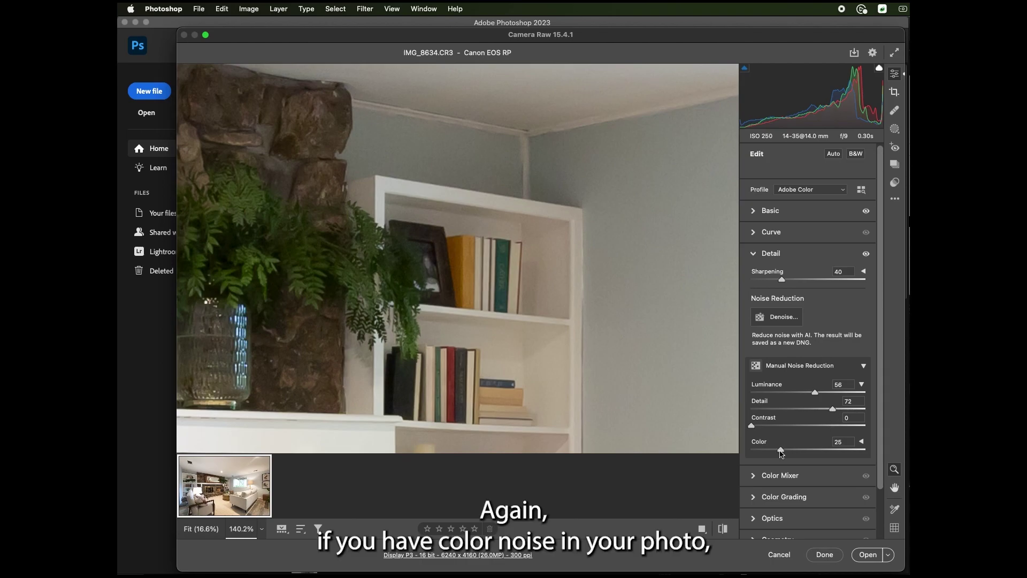
{"action": "left_click_drag", "start_coordinate": [779, 450], "coordinate": [772, 453]}
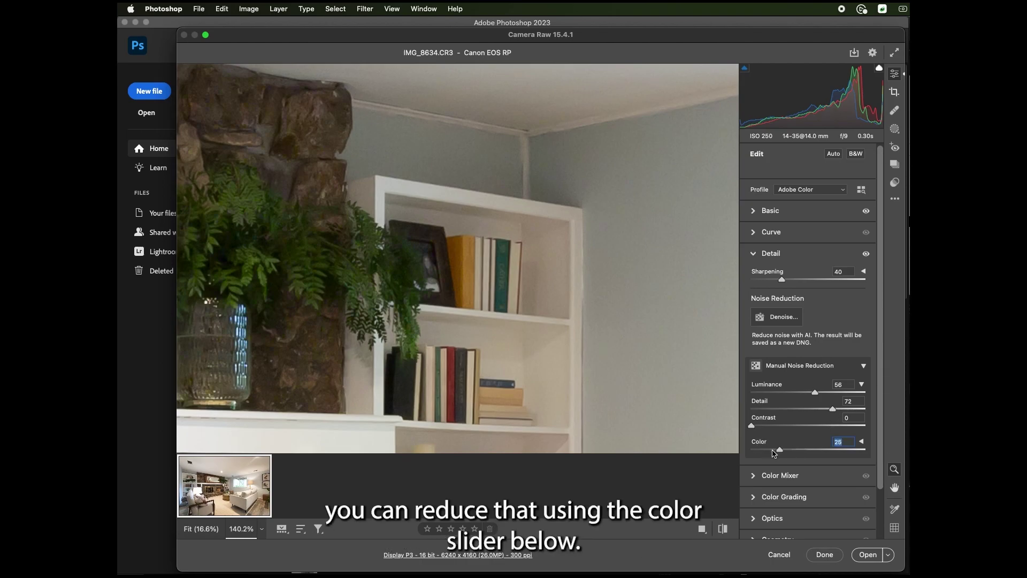
{"action": "left_click", "coordinate": [867, 256]}
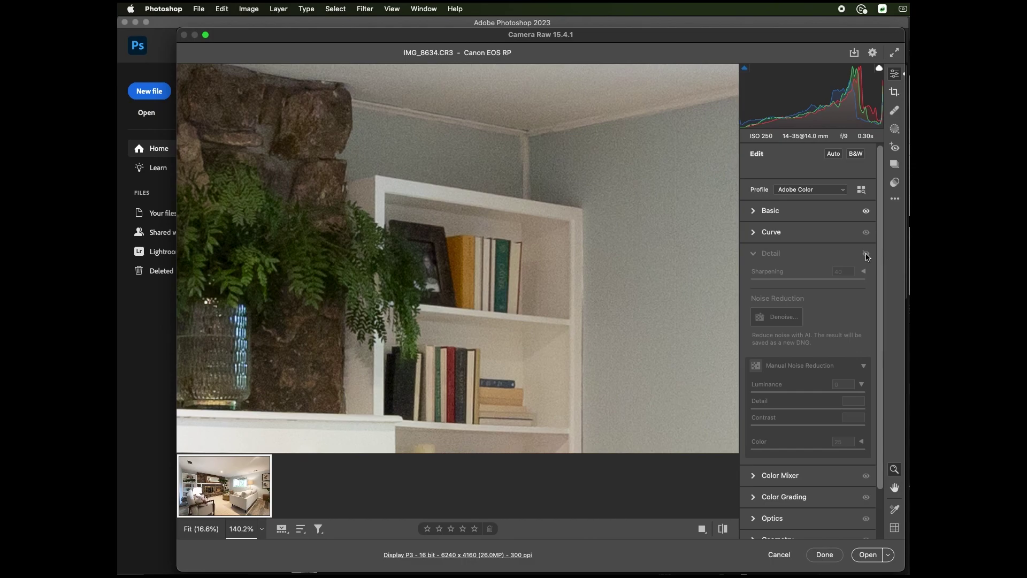
{"action": "left_click", "coordinate": [867, 255]}
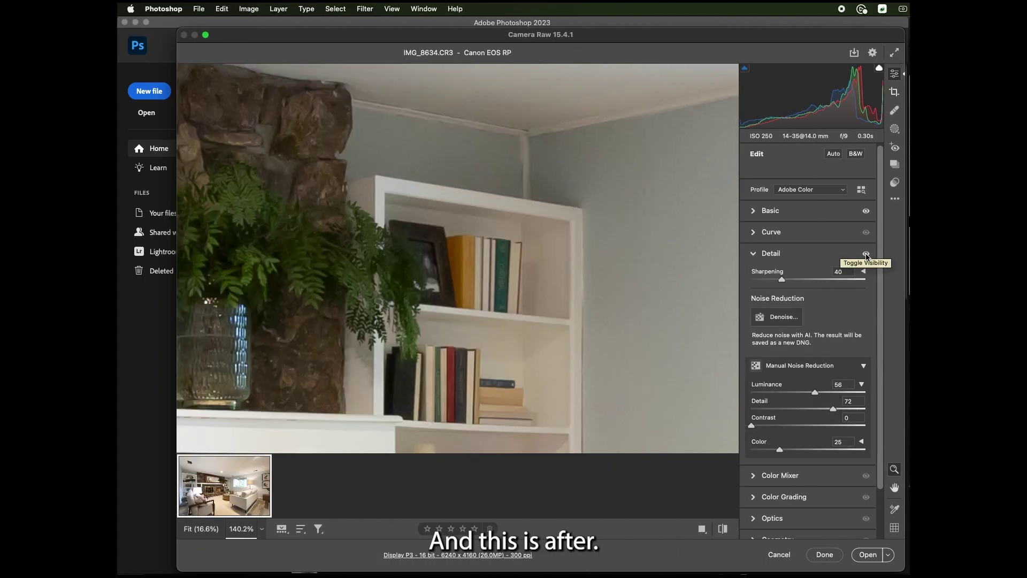